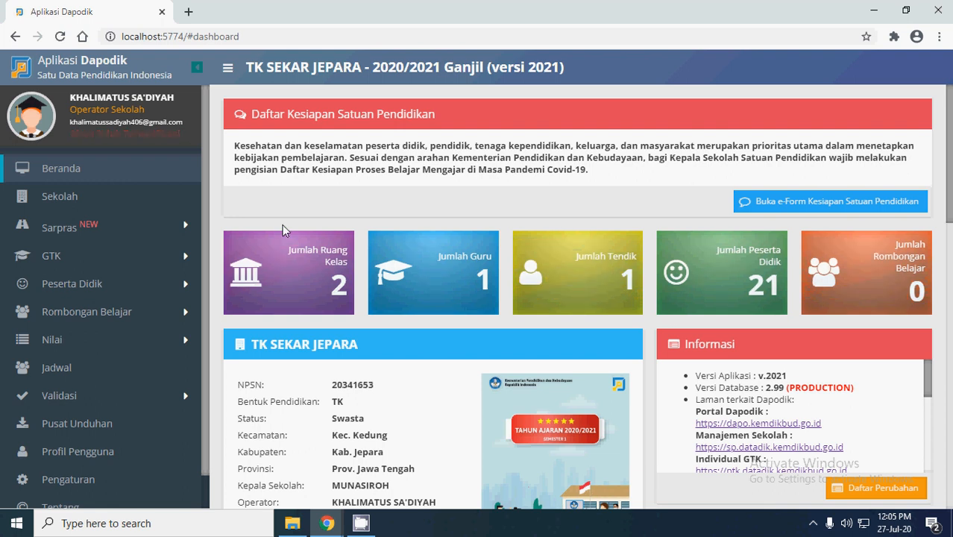
- Open the Sarpras equipment list (Alat) and select the Lemari item in Ruang Perpustakaan
click(105, 228)
click(106, 257)
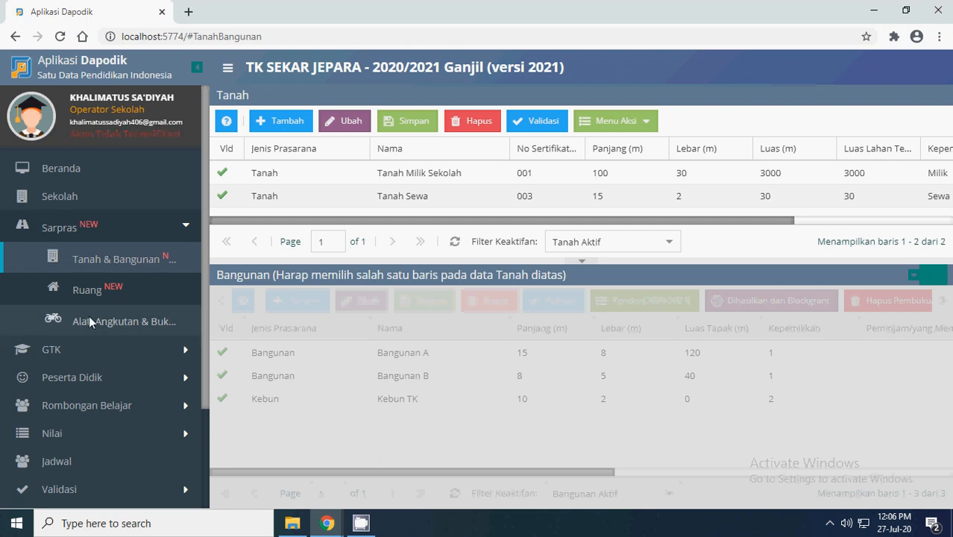
click(102, 299)
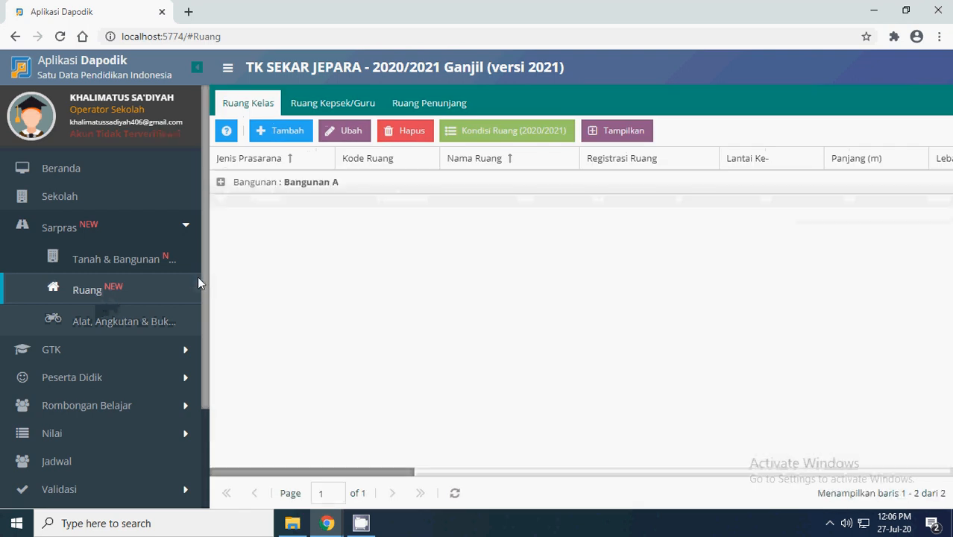
click(131, 326)
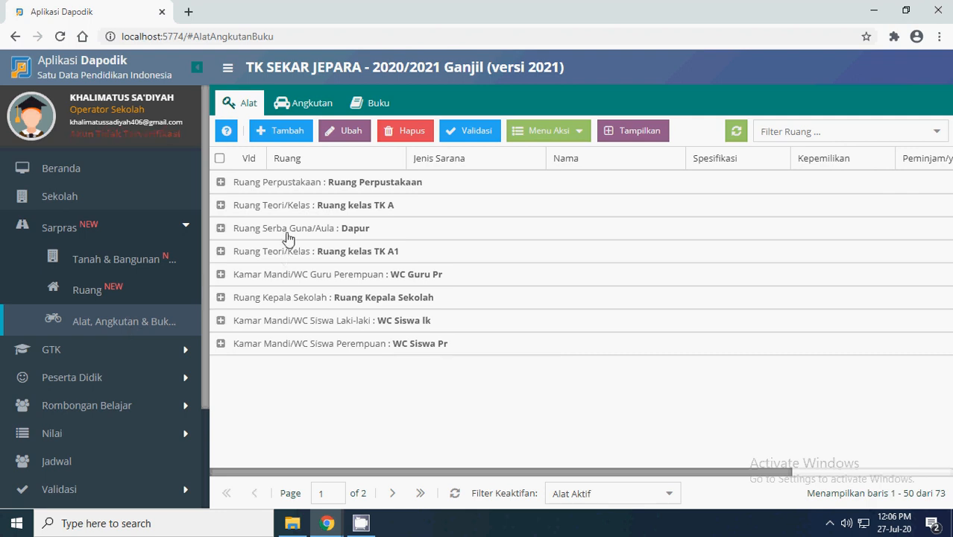
click(222, 183)
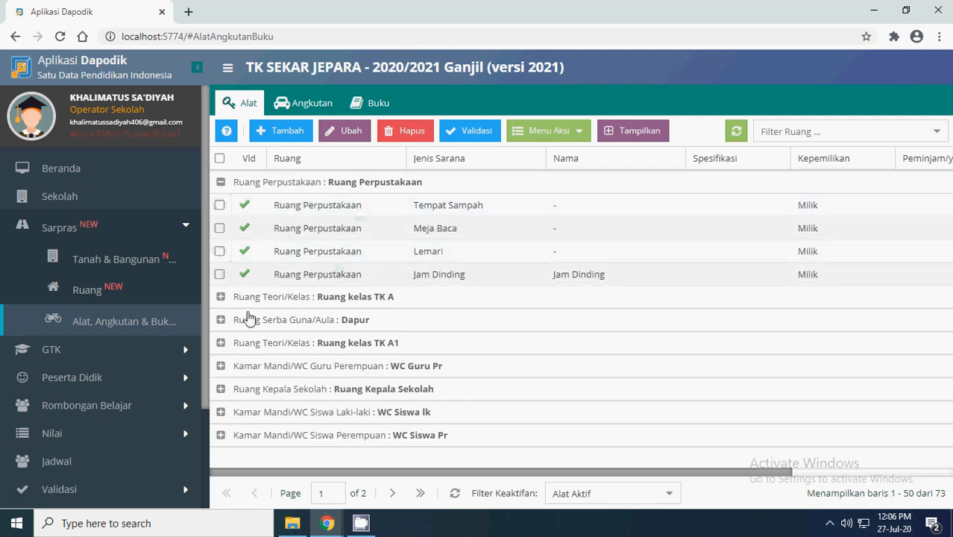
click(395, 257)
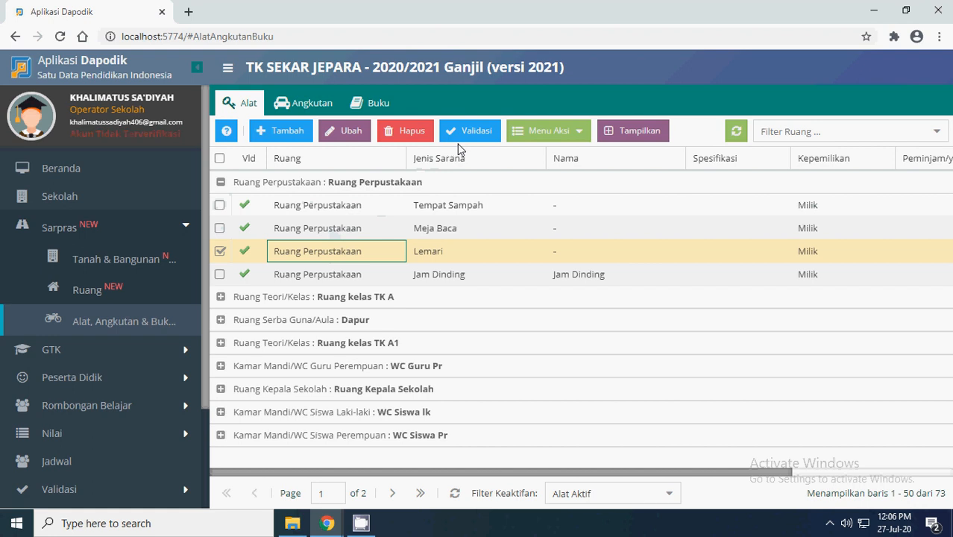
click(401, 140)
click(451, 309)
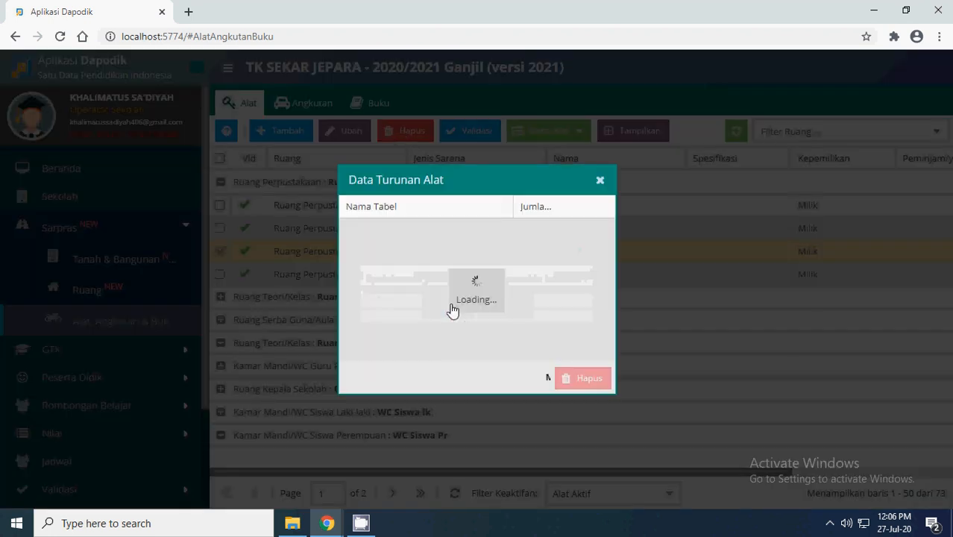
click(599, 181)
- Write off the selected Lemari with Hapus Pembukuan Alat, using reason Koreksi Data and date 01/07/2020, and save
click(578, 131)
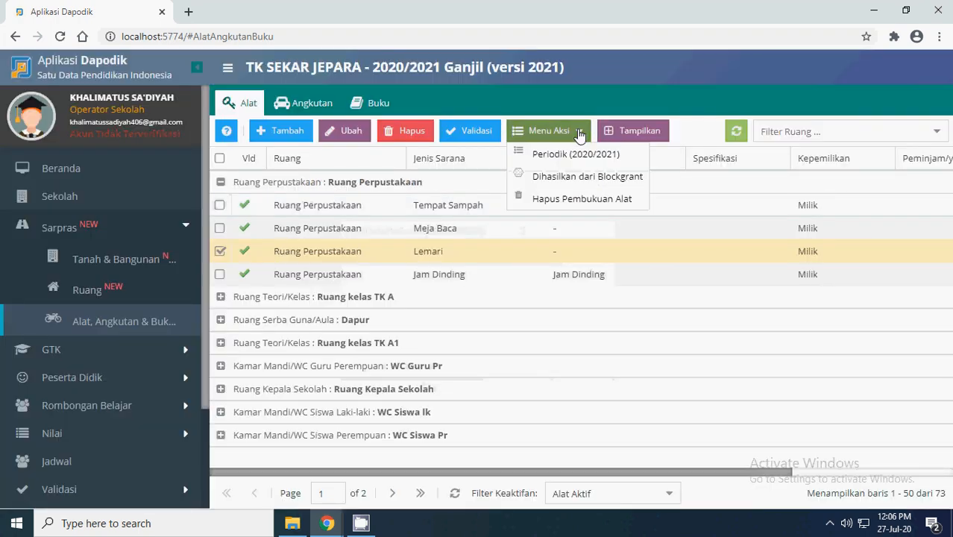
click(551, 200)
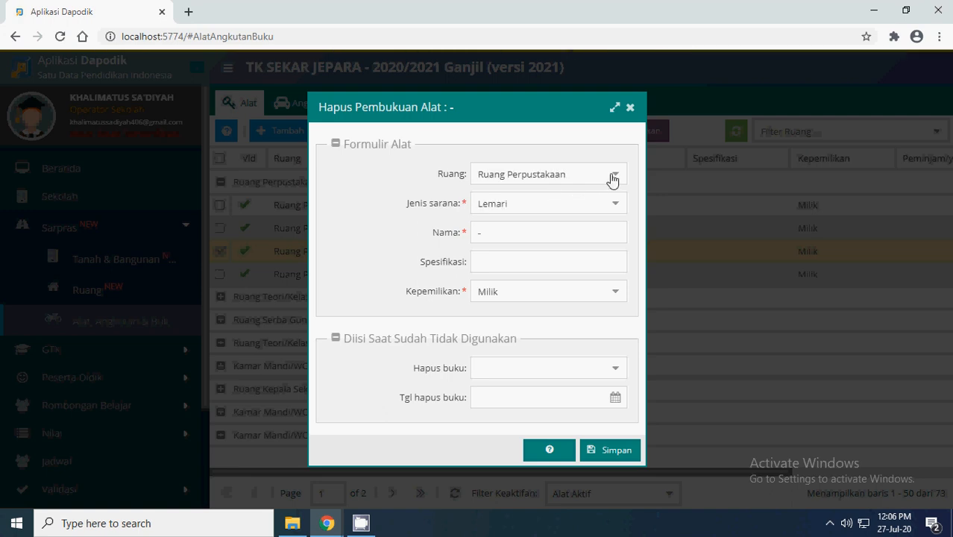
click(612, 367)
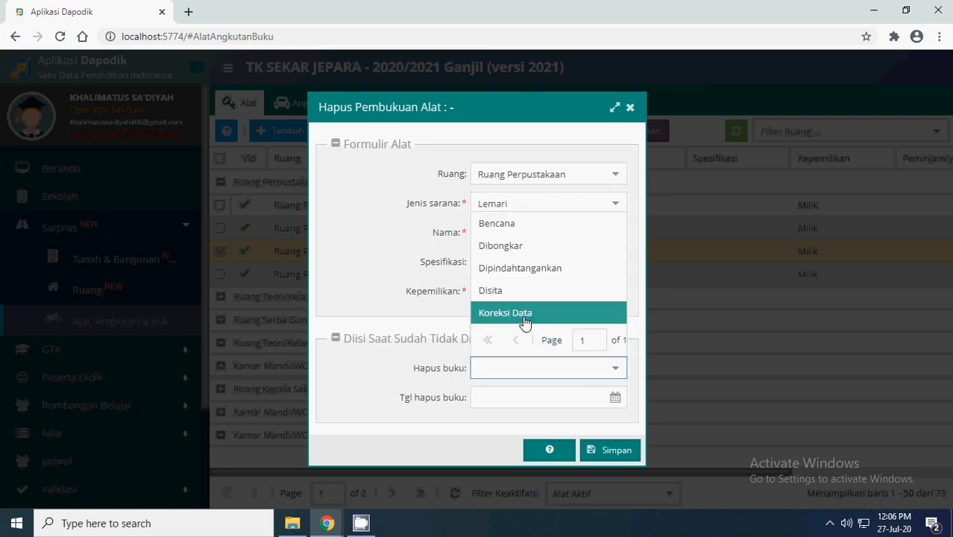
click(526, 320)
click(615, 398)
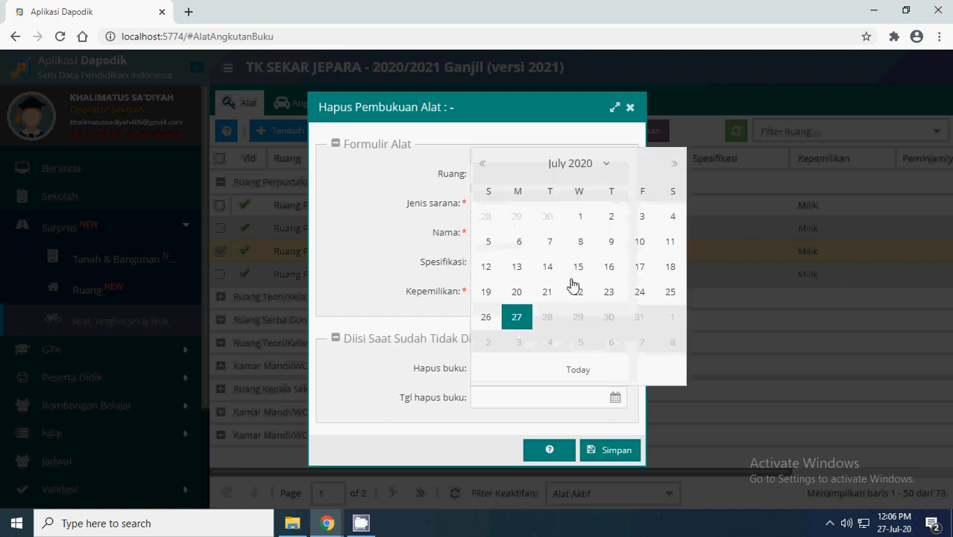
click(582, 217)
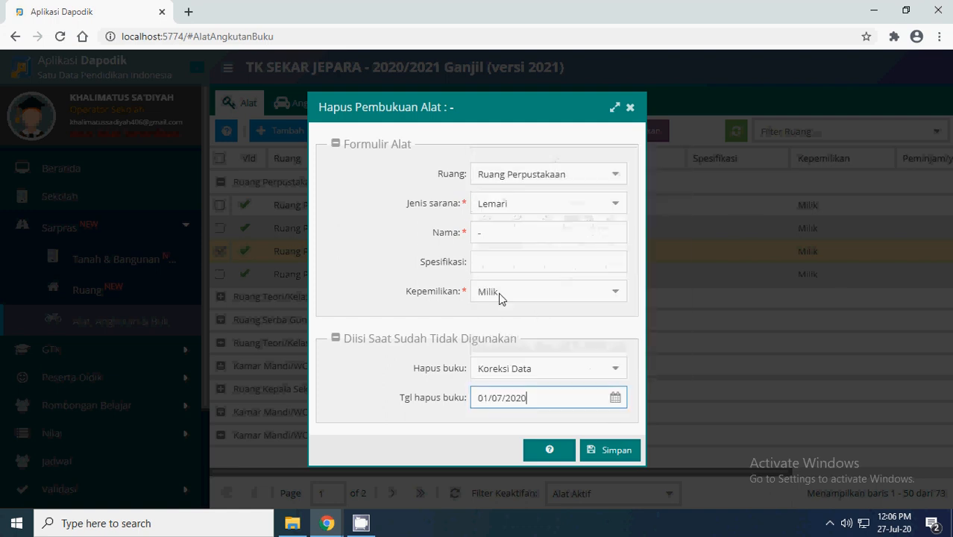
click(612, 451)
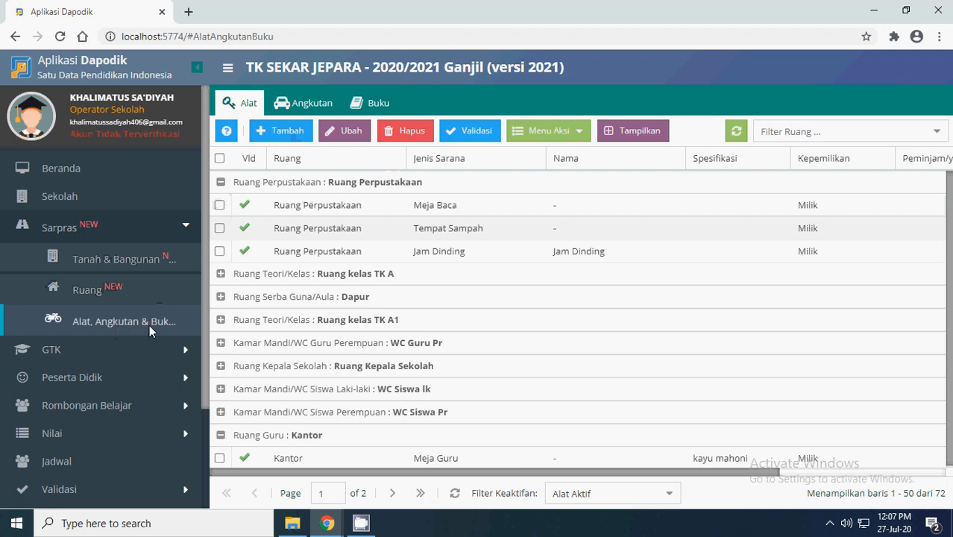
- Go to the Tanah & Bangunan data and select the Tanah Sewa plot
click(79, 290)
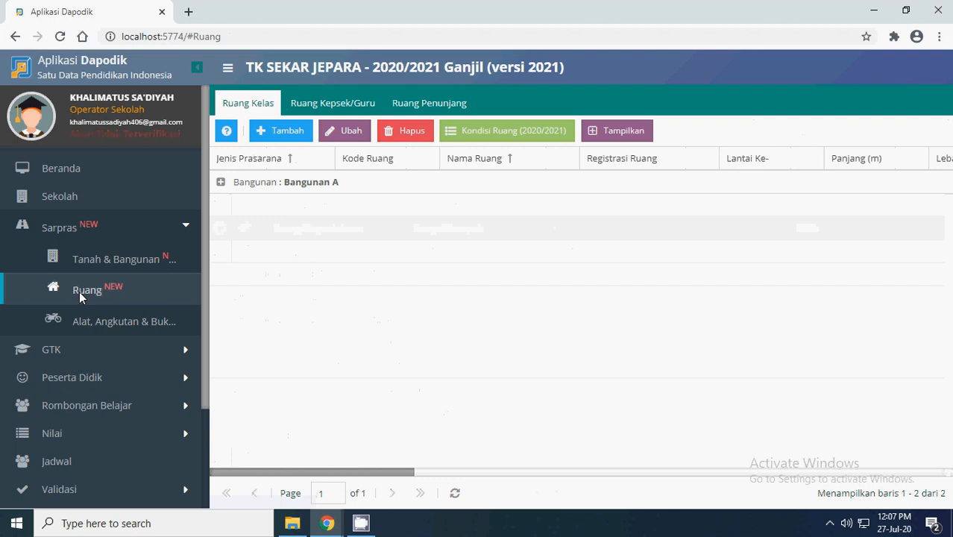
click(107, 261)
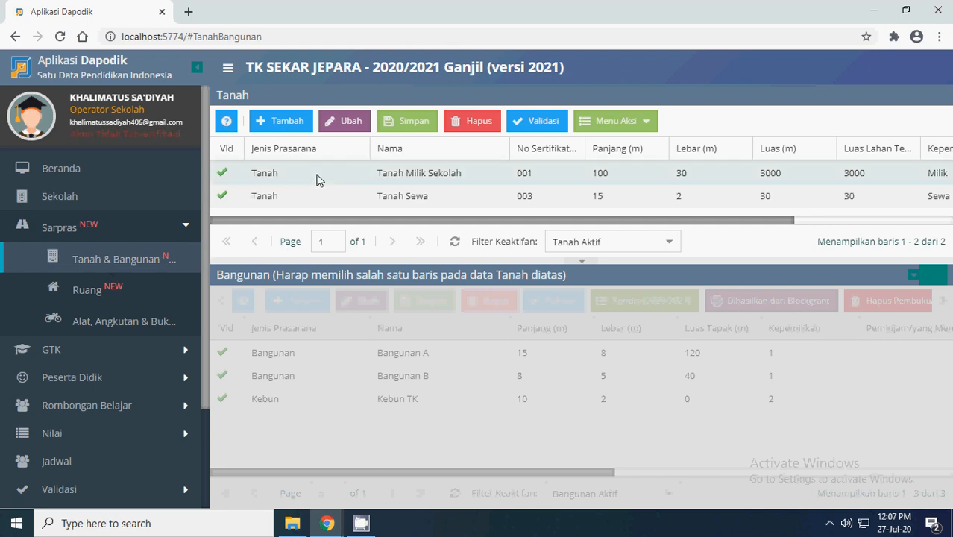
click(268, 172)
click(268, 195)
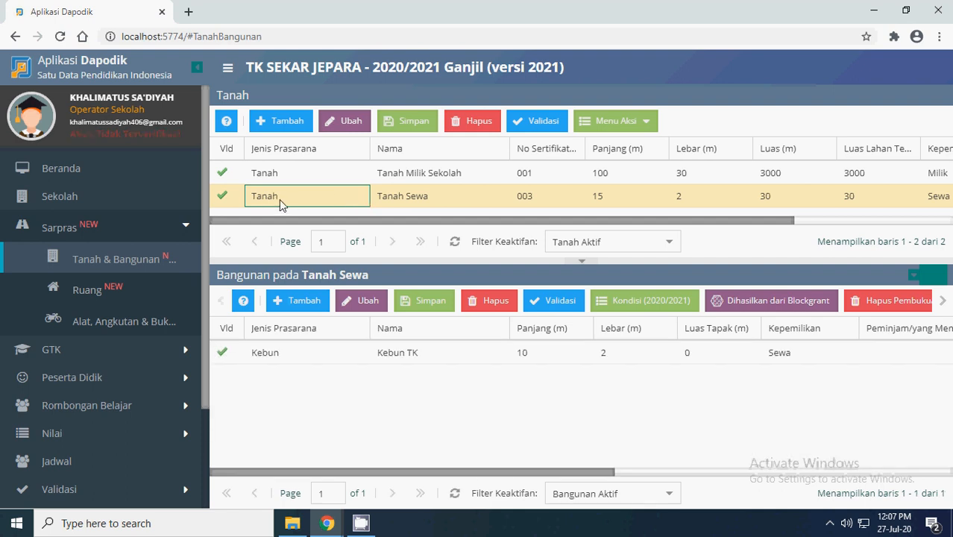
- Start a new building on Tanah Sewa with Jenis prasarana Bangunan and the name Hapus
click(299, 300)
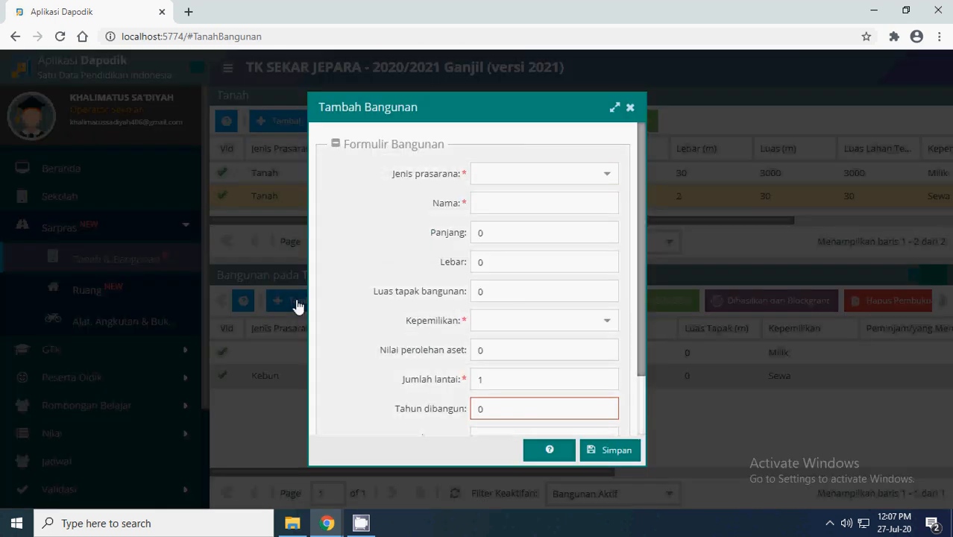
click(607, 173)
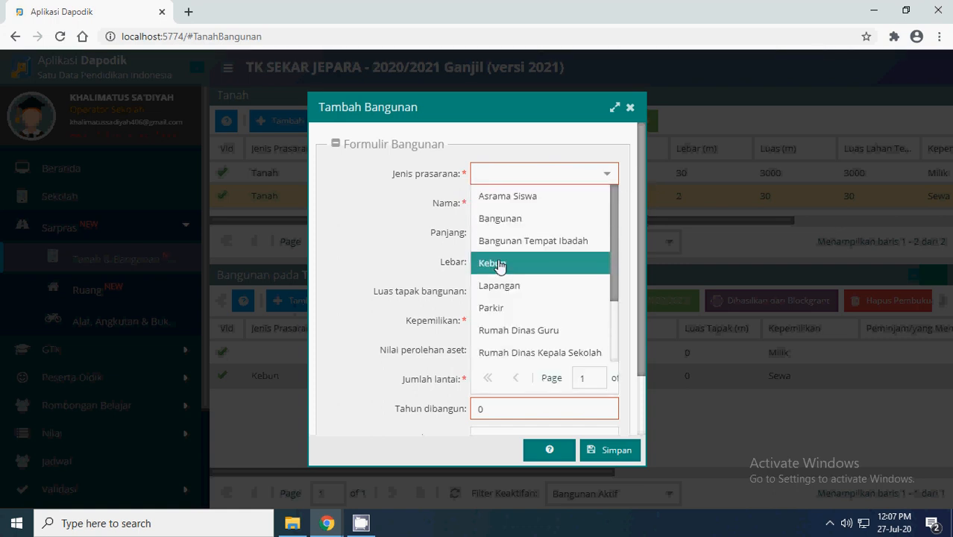
click(489, 218)
click(491, 203)
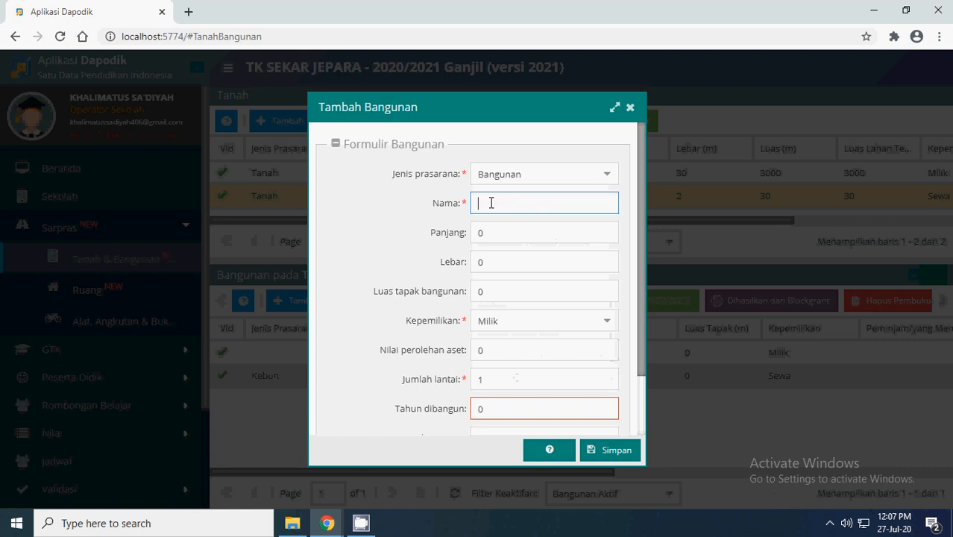
text(Hapus)
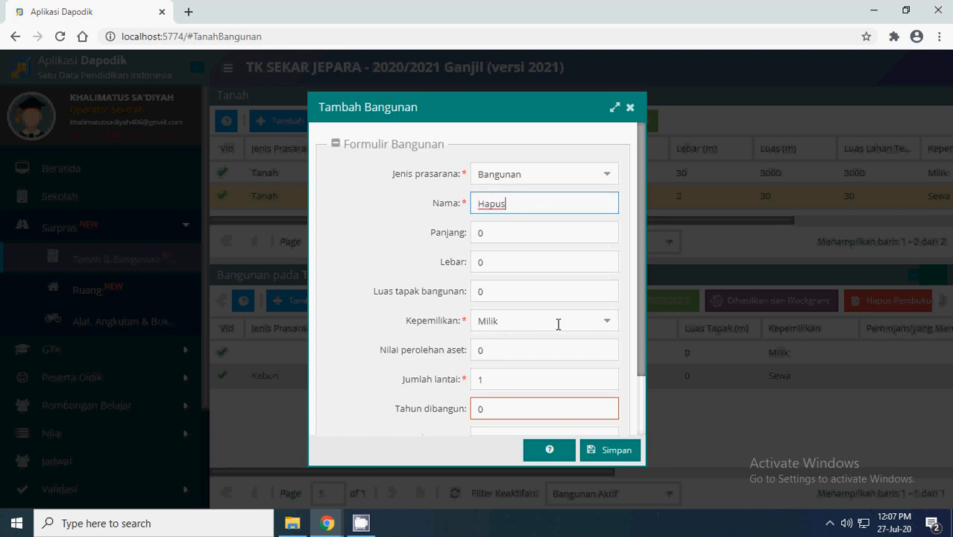
- Set the new building's Tahun dibangun to 2019 and Tgl SK pemakai to 01/07/2020, save it and select its row
scroll(504, 391, down, 2)
click(503, 337)
key(ctrl+a)
text(2020)
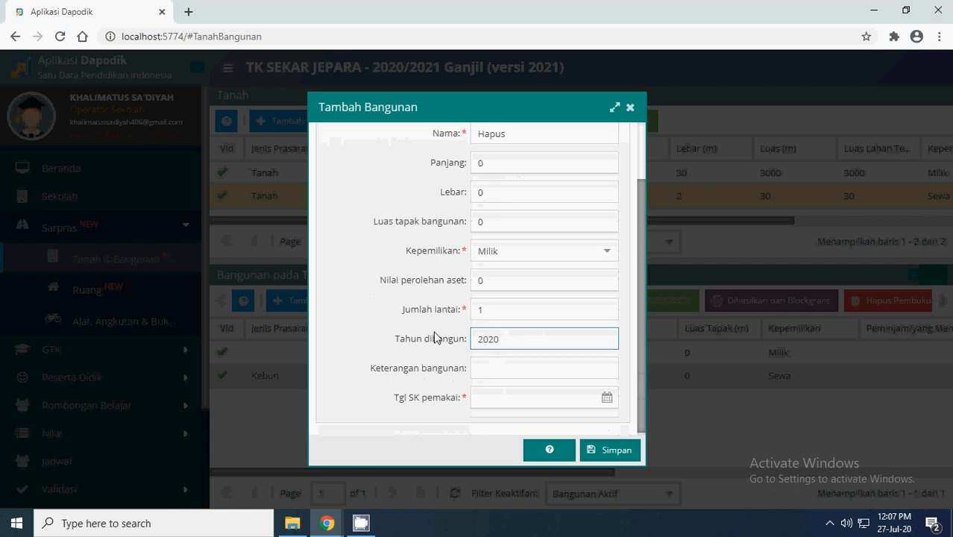
scroll(526, 343, down, 2)
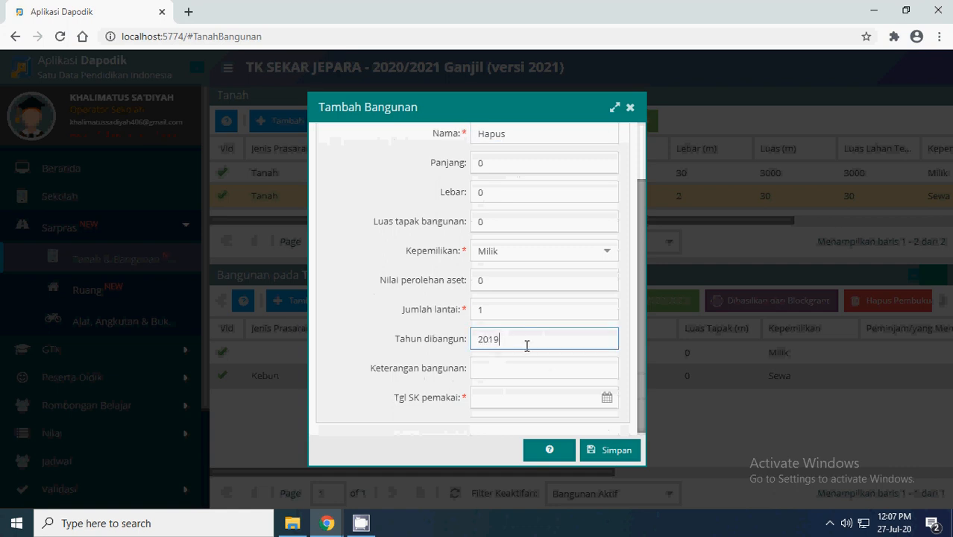
click(607, 396)
click(580, 214)
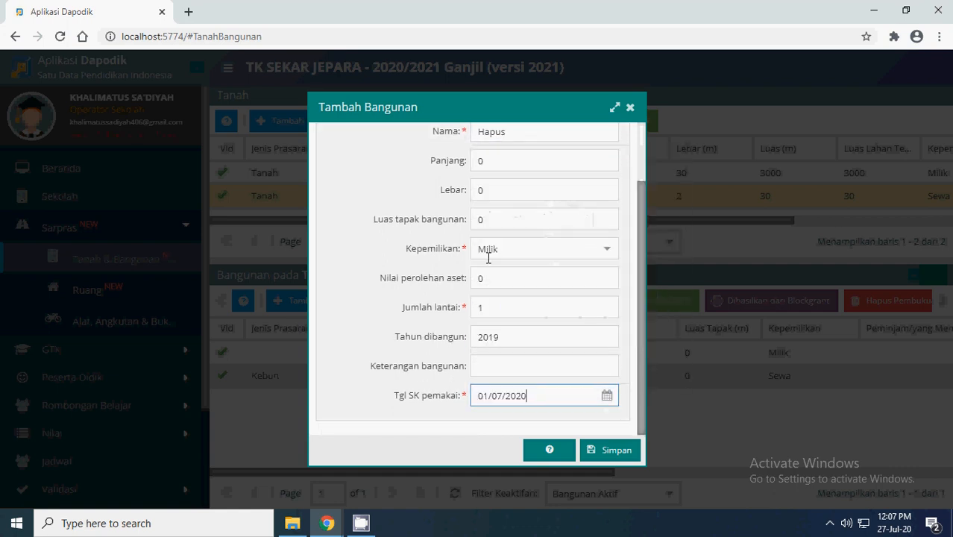
scroll(527, 242, up, 2)
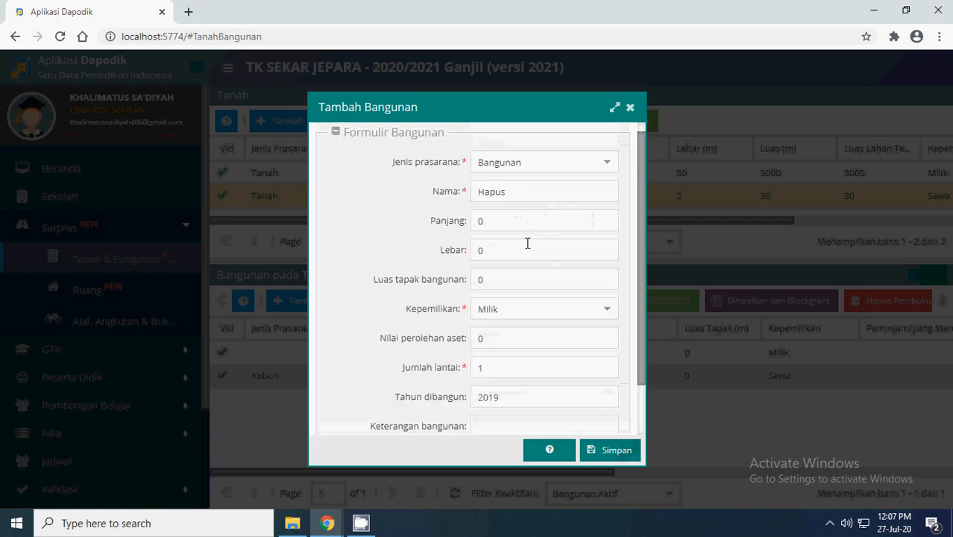
scroll(537, 300, down, 2)
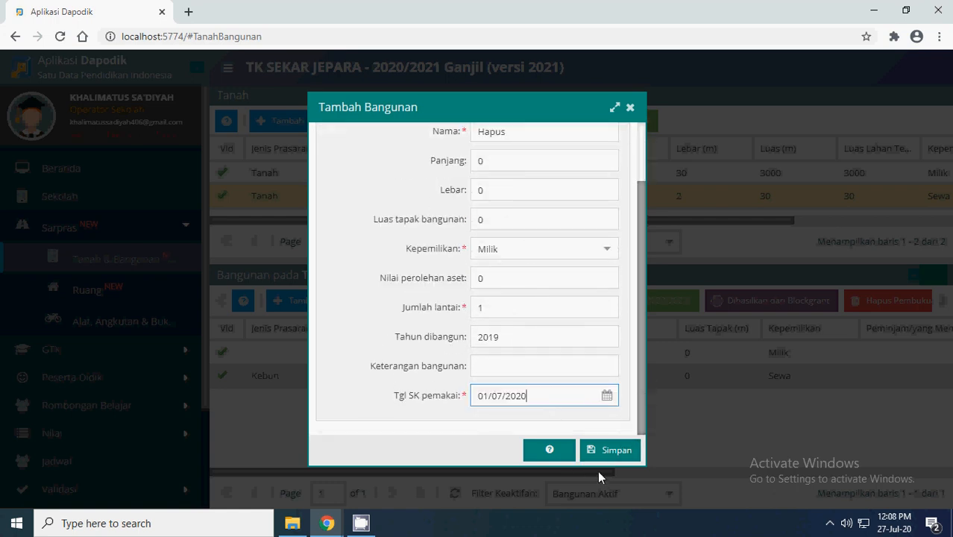
click(608, 451)
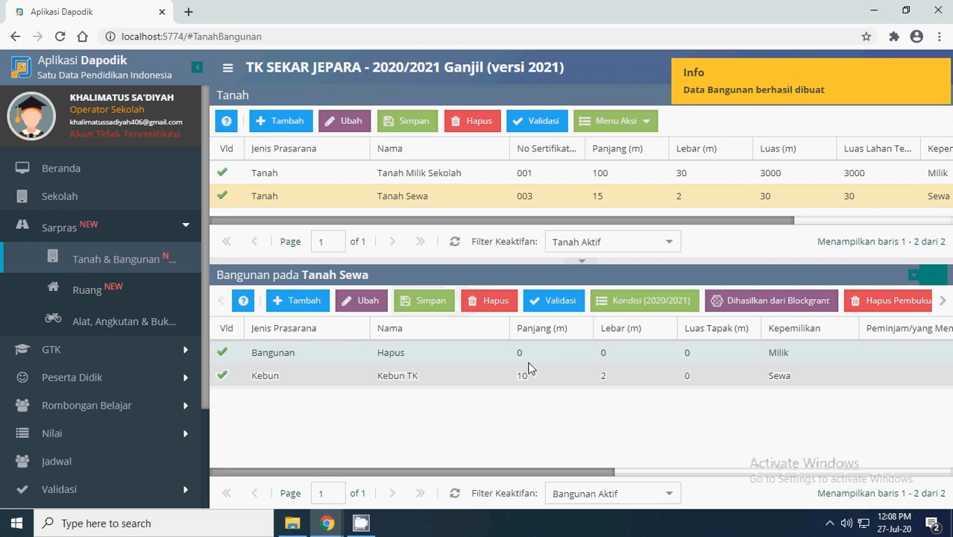
click(384, 361)
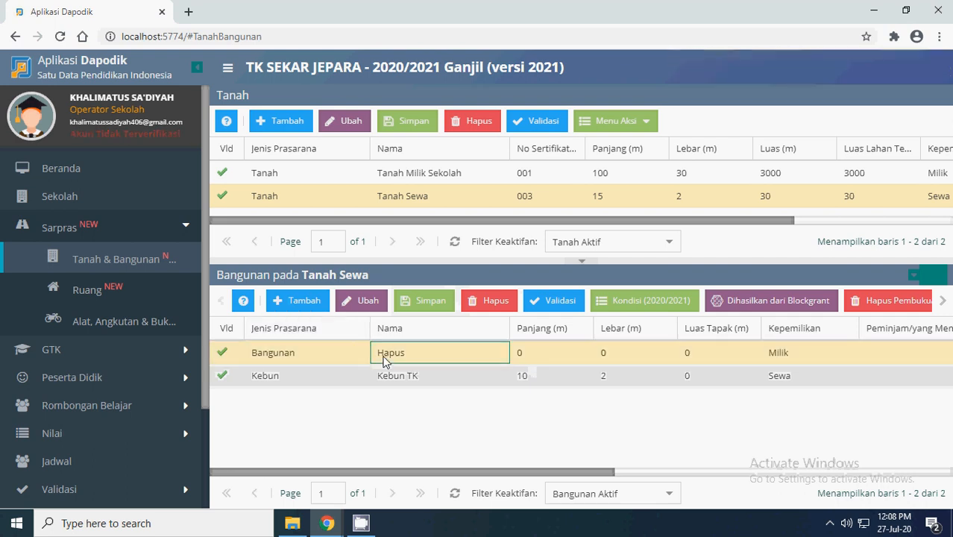
- Go to the Ruang Penunjang rooms and select the Dapur room under Bangunan B
click(93, 288)
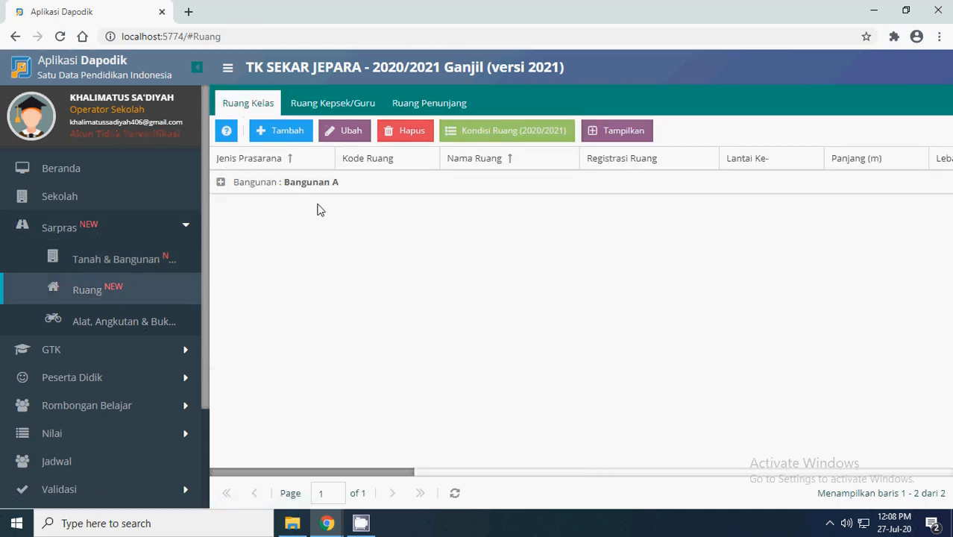
click(349, 105)
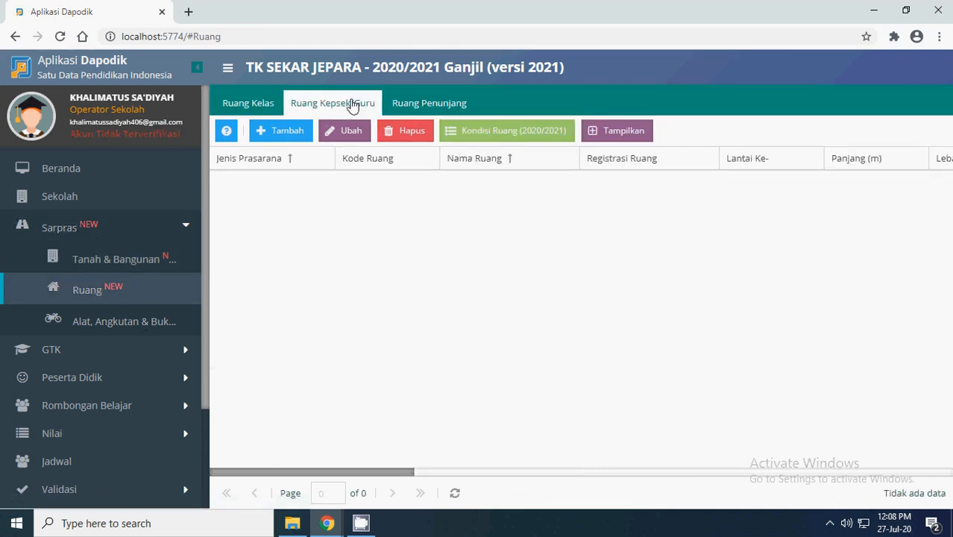
click(421, 100)
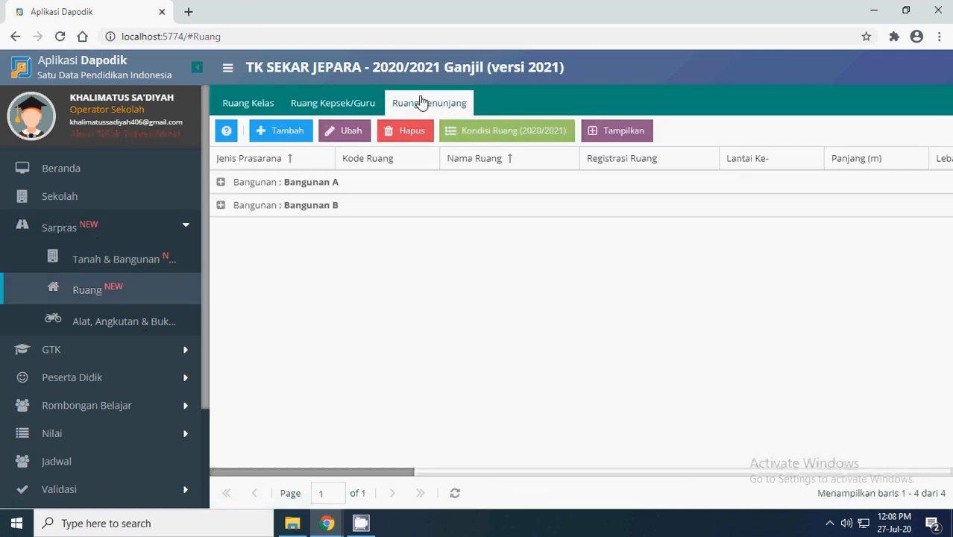
click(220, 205)
click(274, 231)
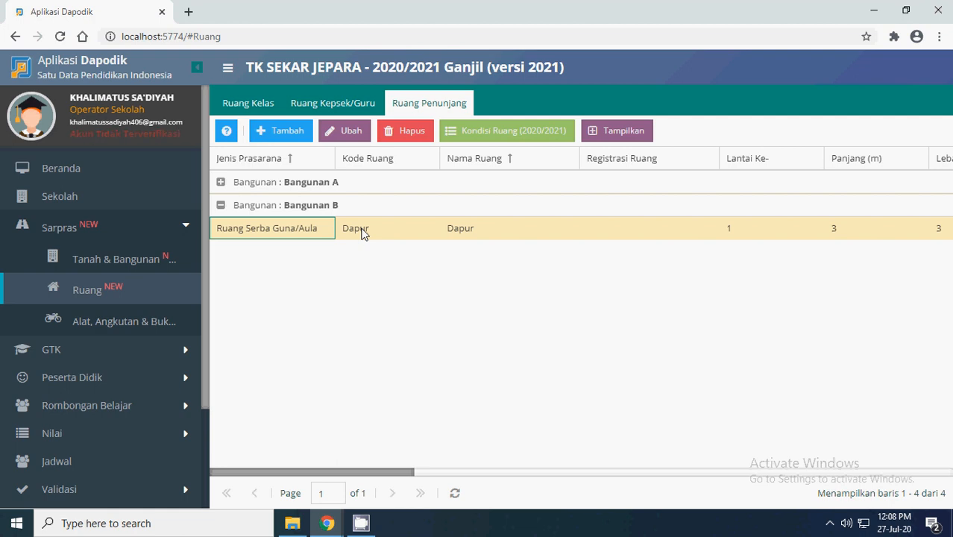
- Edit the Dapur room to assign it to the building Hapus and save the change
click(348, 130)
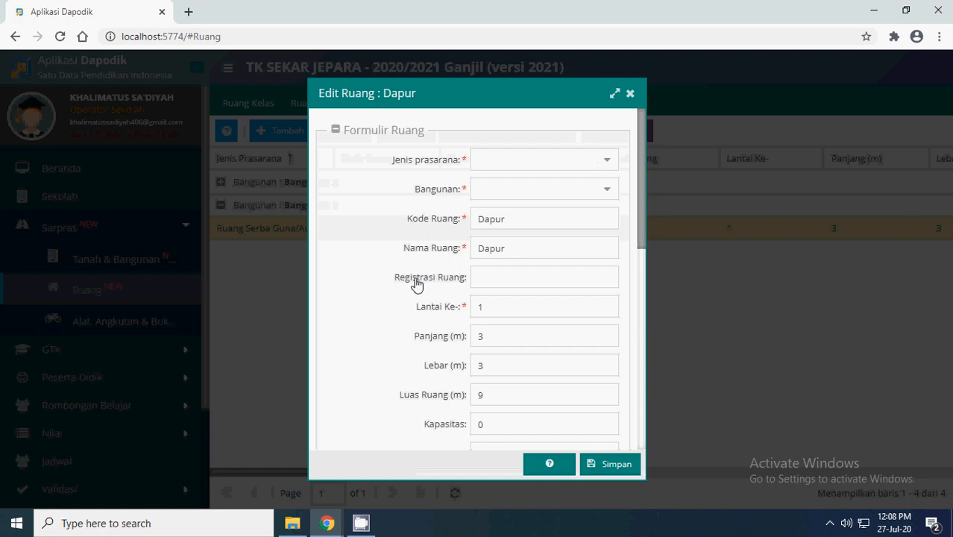
click(610, 191)
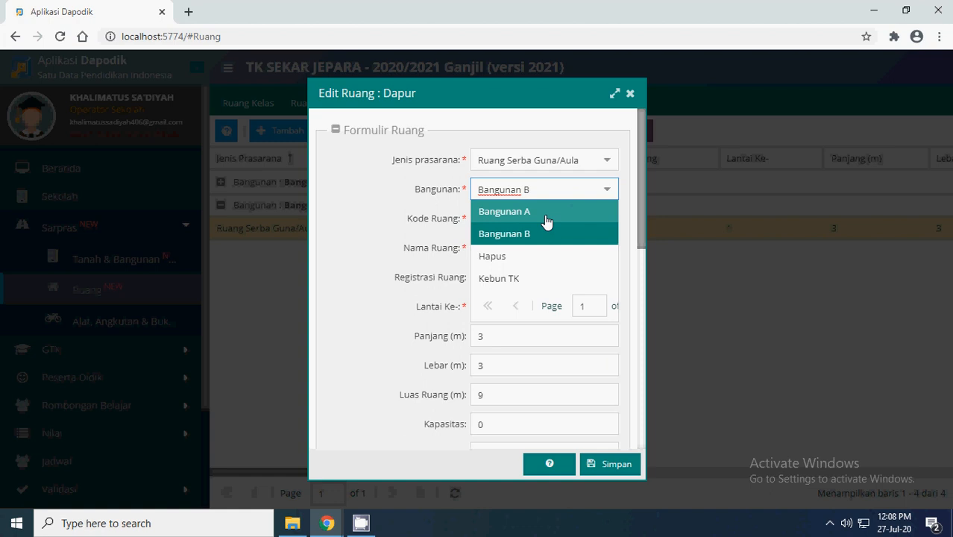
click(499, 260)
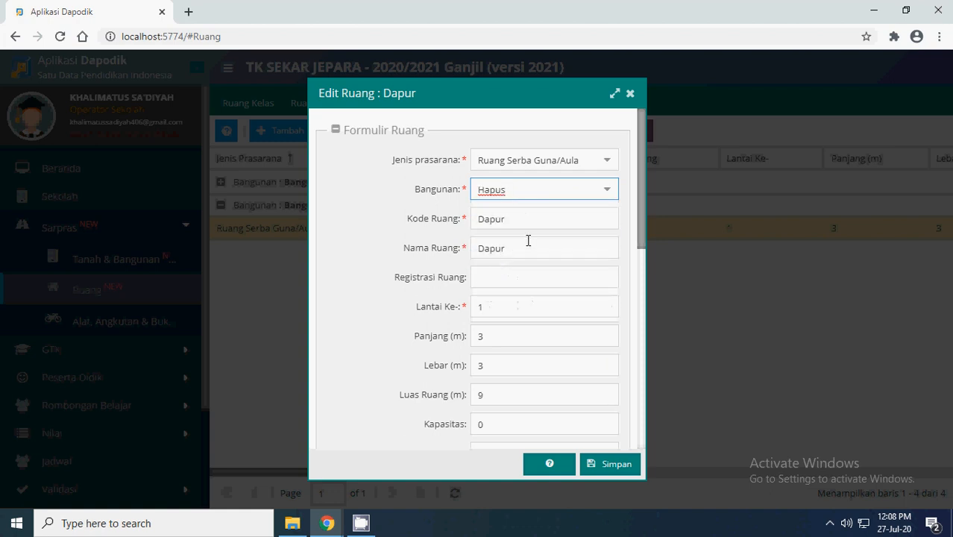
scroll(527, 239, down, 4)
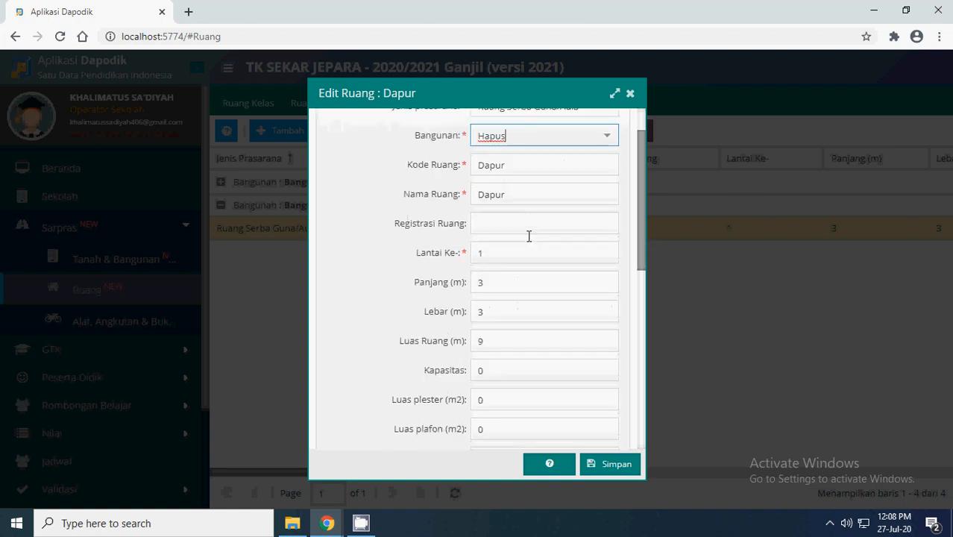
click(623, 469)
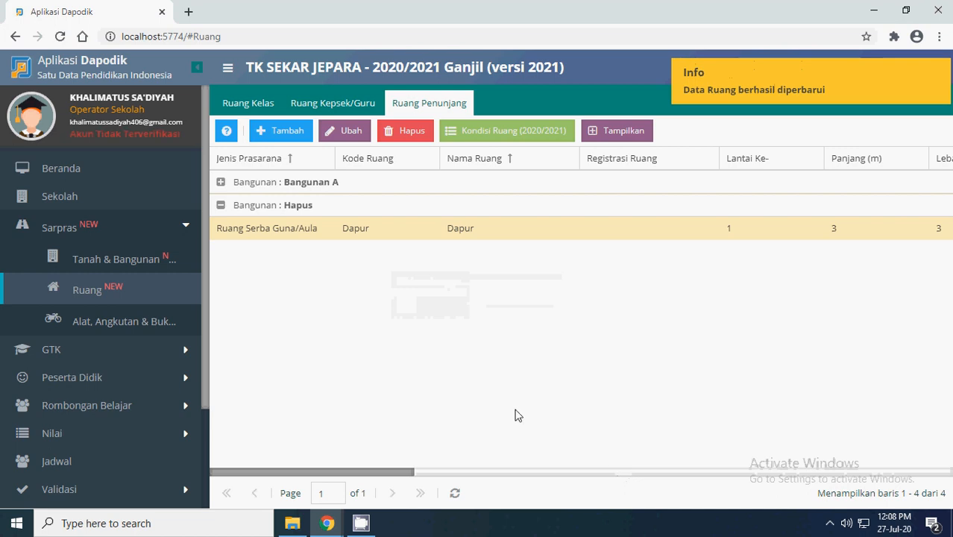
- Check the Dapur room under the building Hapus and look over the Ruang Kepsek/Guru and Ruang Kelas room lists
click(290, 235)
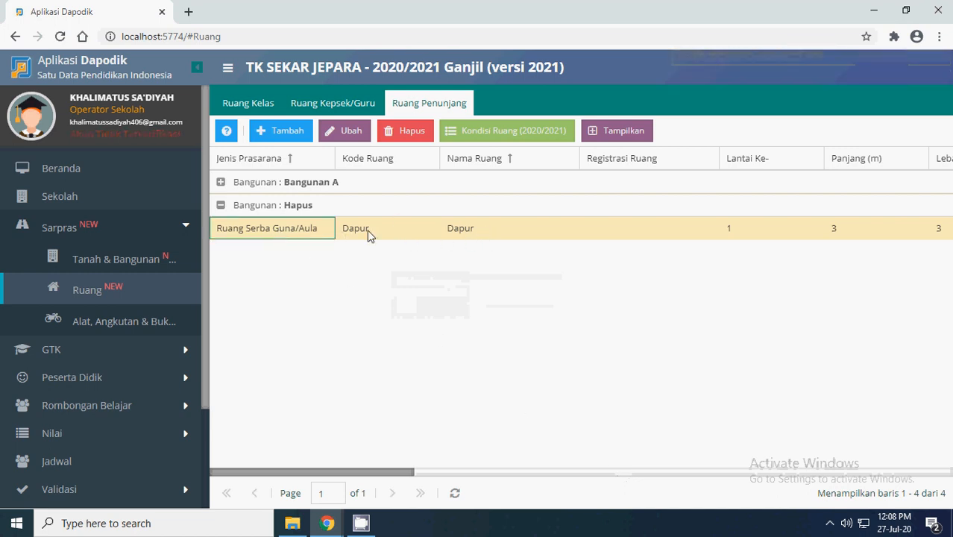
click(278, 212)
click(340, 108)
click(251, 108)
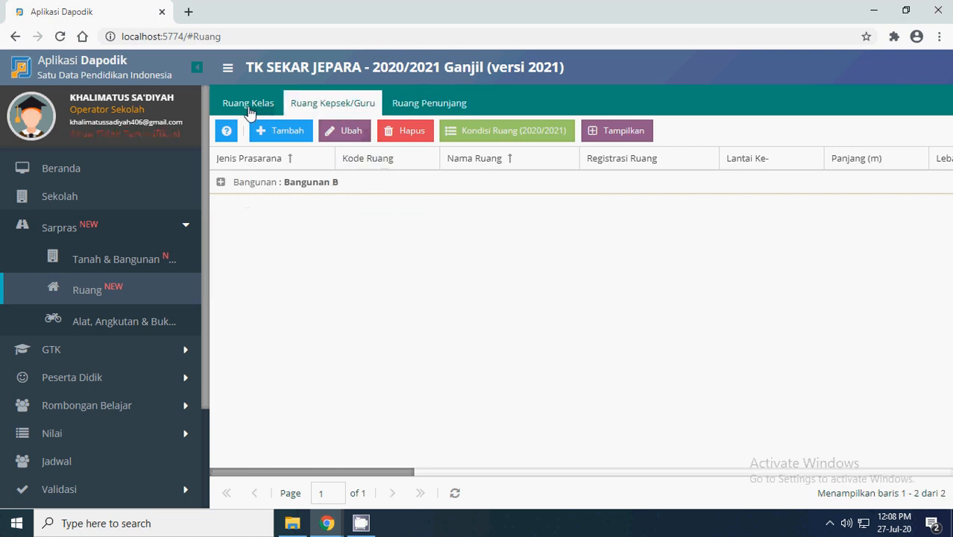
click(429, 103)
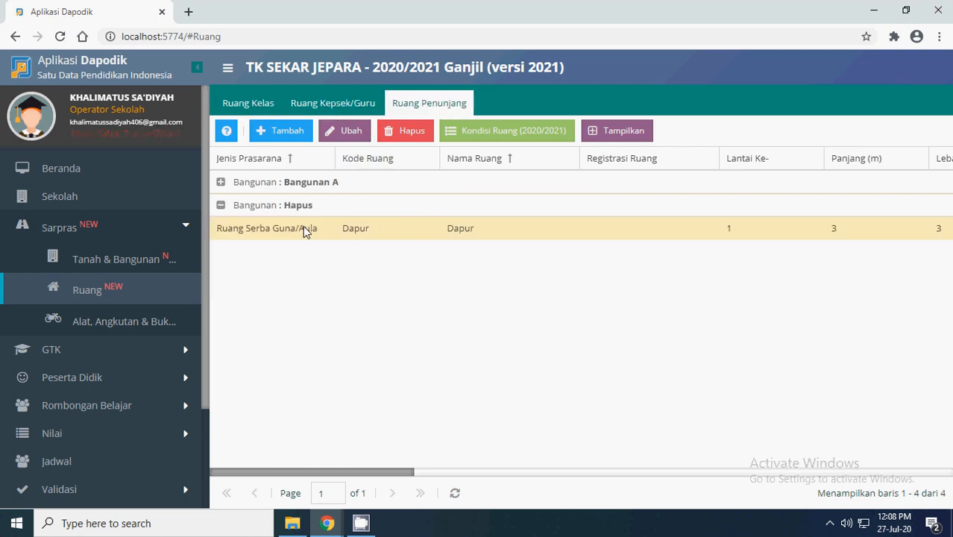
- Go to Tanah & Bangunan and start Hapus Pembukuan for the building Hapus on Tanah Sewa
click(106, 259)
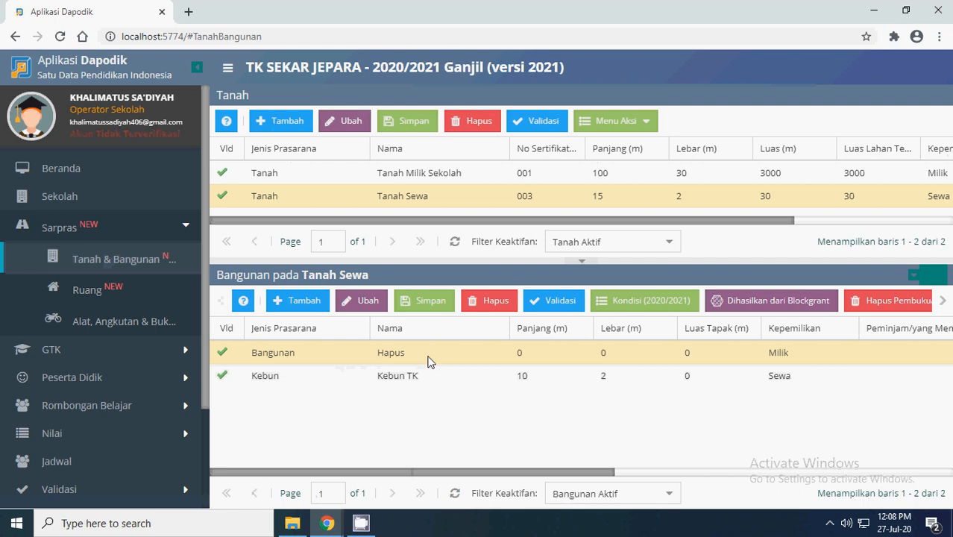
click(399, 355)
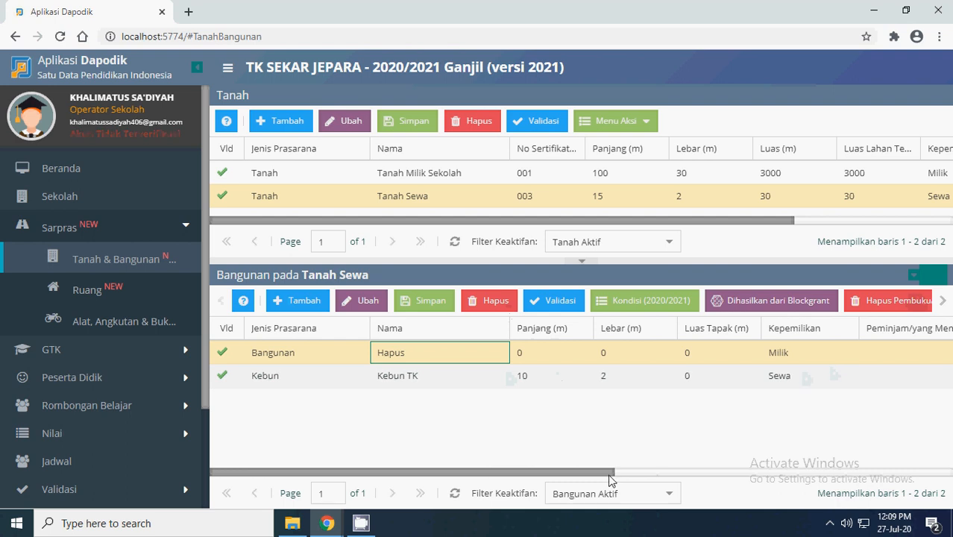
drag(586, 473, 640, 473)
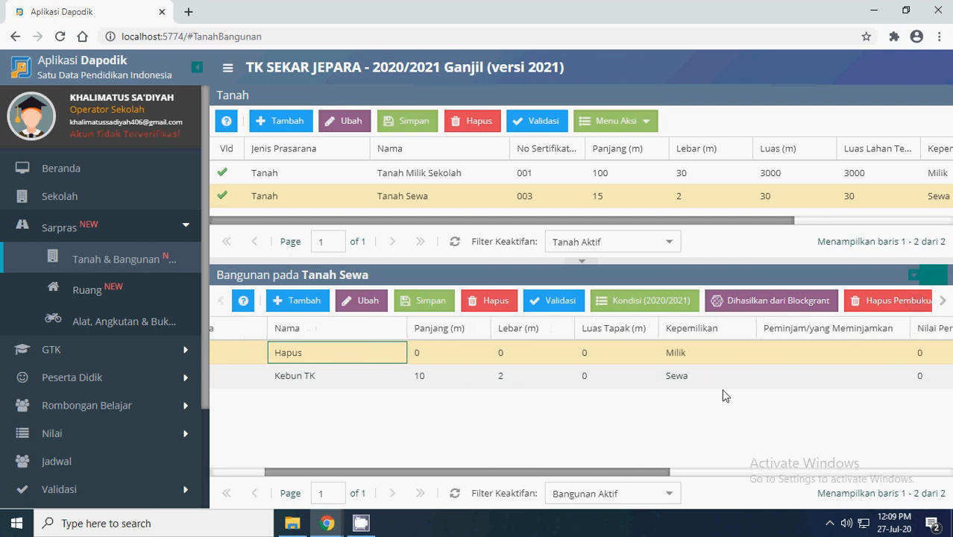
click(886, 301)
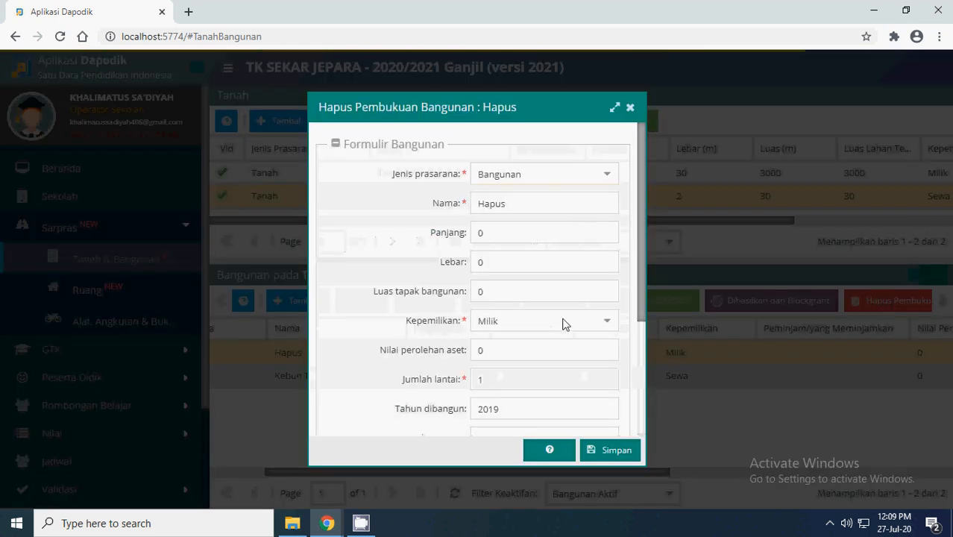
- Write off the building Hapus with Hapus buku set to Koreksi Data and Tgl hapus buku 01/07/2020, and save
scroll(564, 323, down, 3)
click(609, 371)
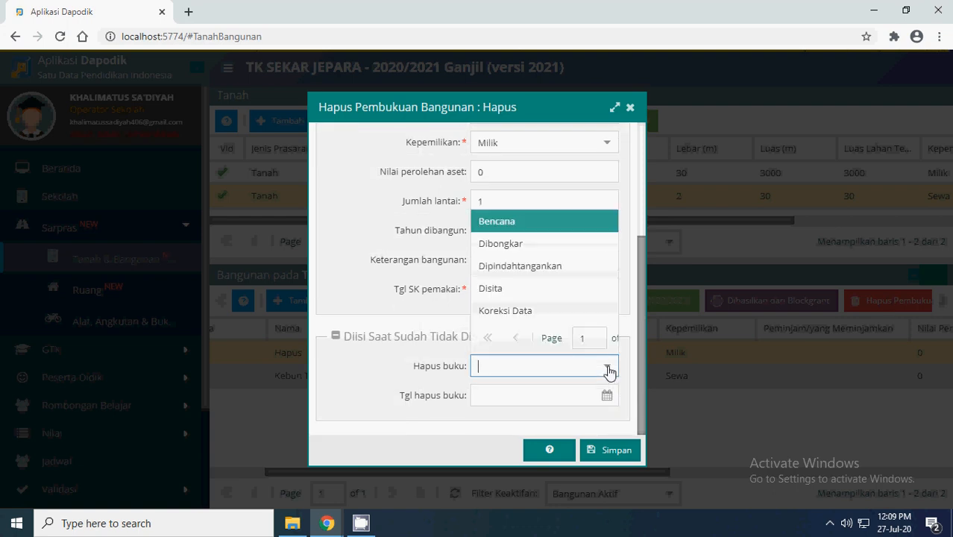
click(511, 310)
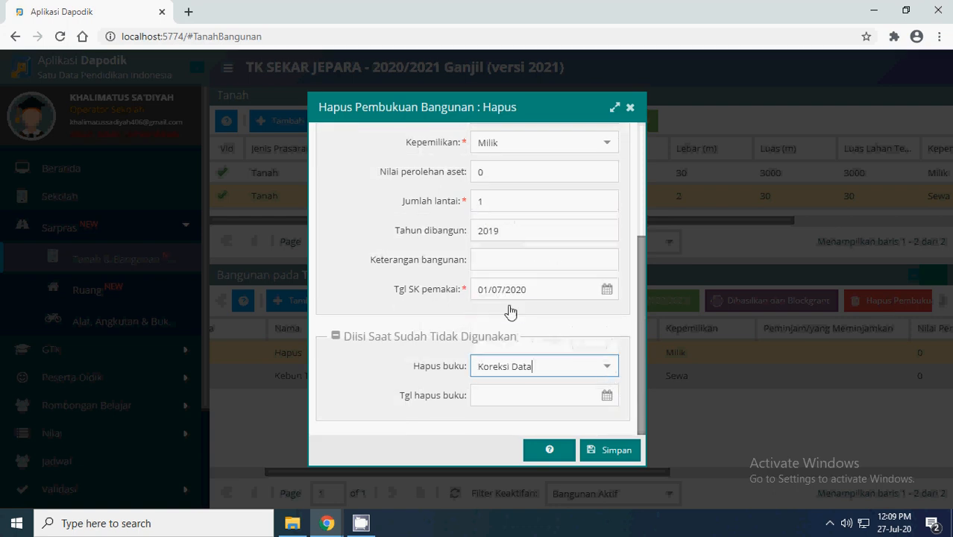
click(607, 395)
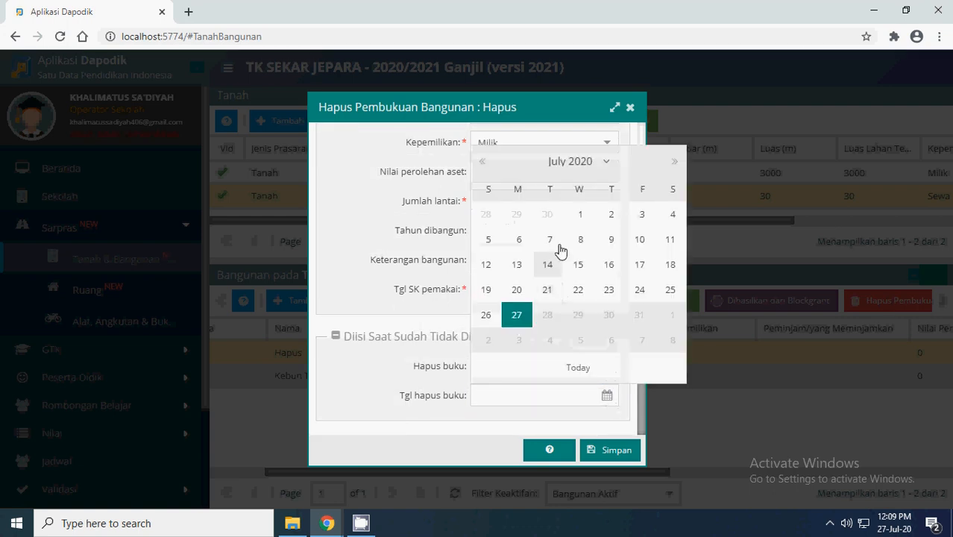
click(583, 216)
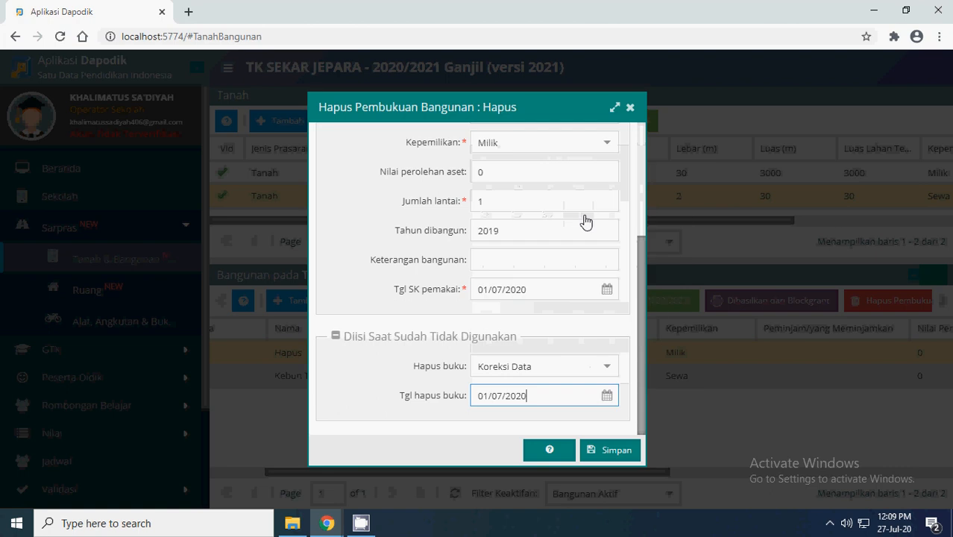
click(614, 450)
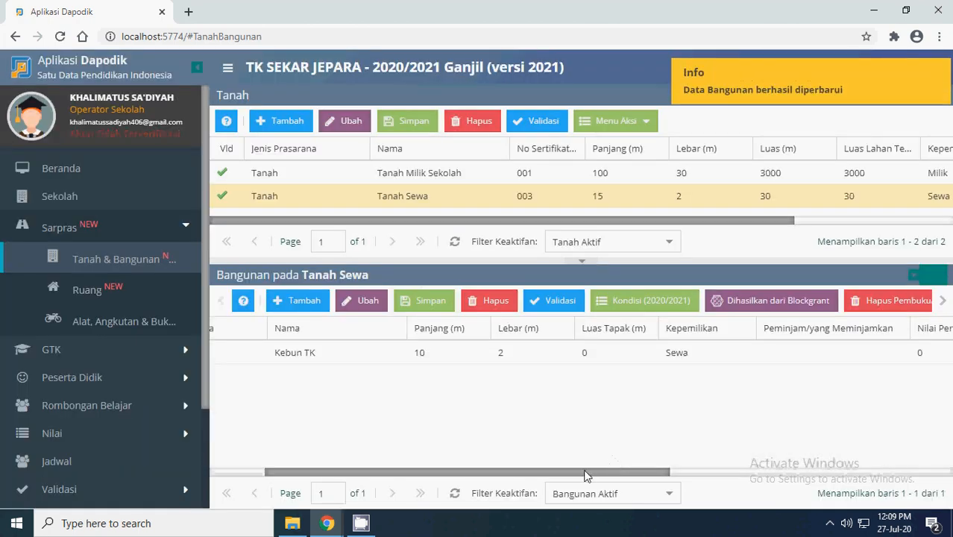
drag(585, 476, 529, 475)
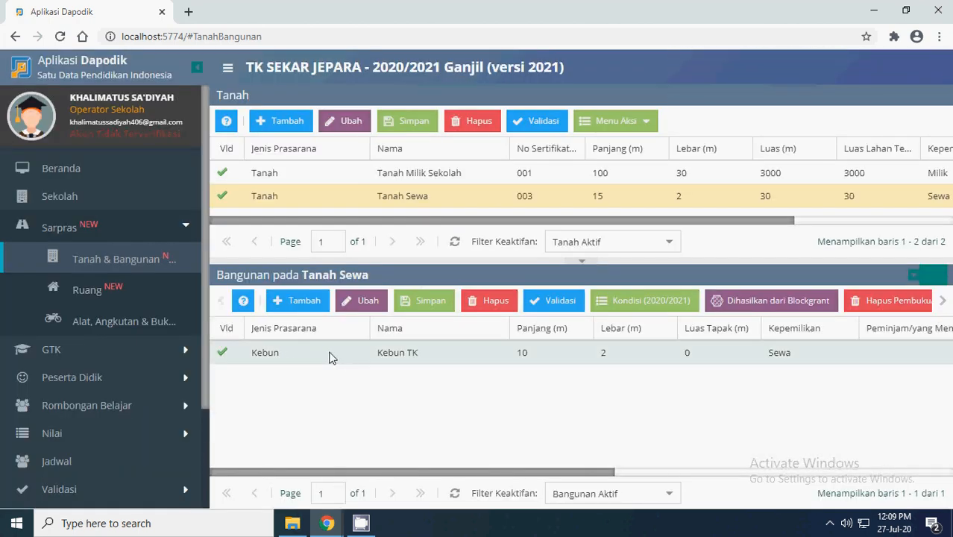
- Refresh the Ruang Penunjang list to check the rooms of the written-off building and return to Tanah & Bangunan
click(102, 289)
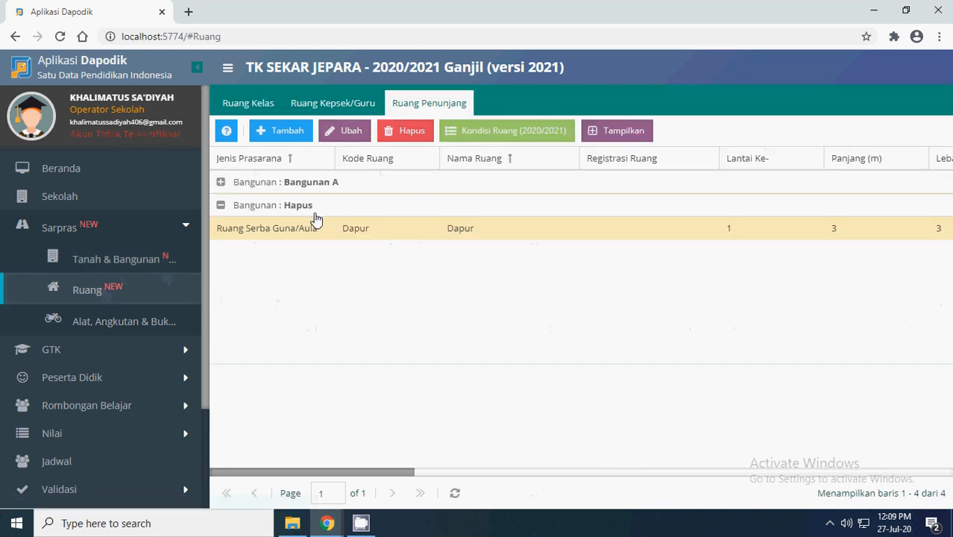
click(455, 494)
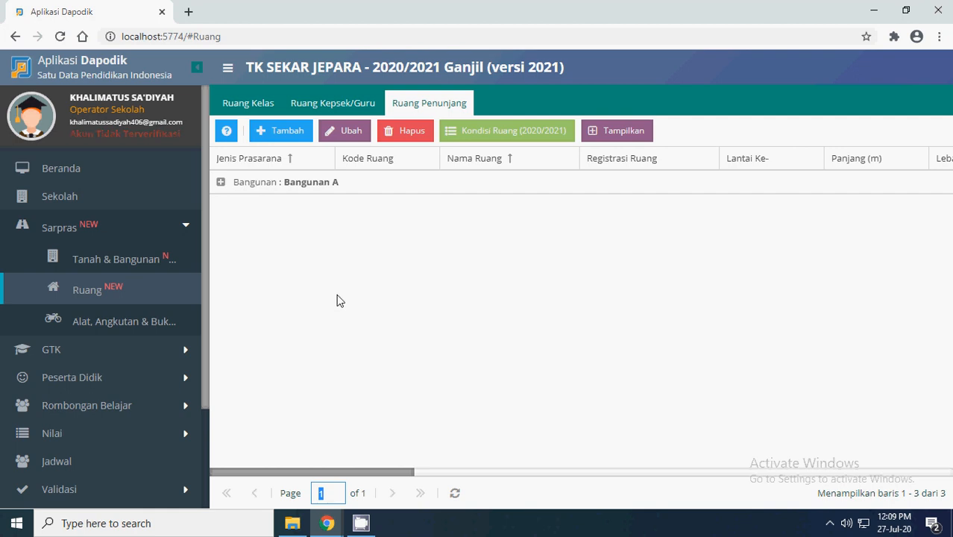
click(122, 263)
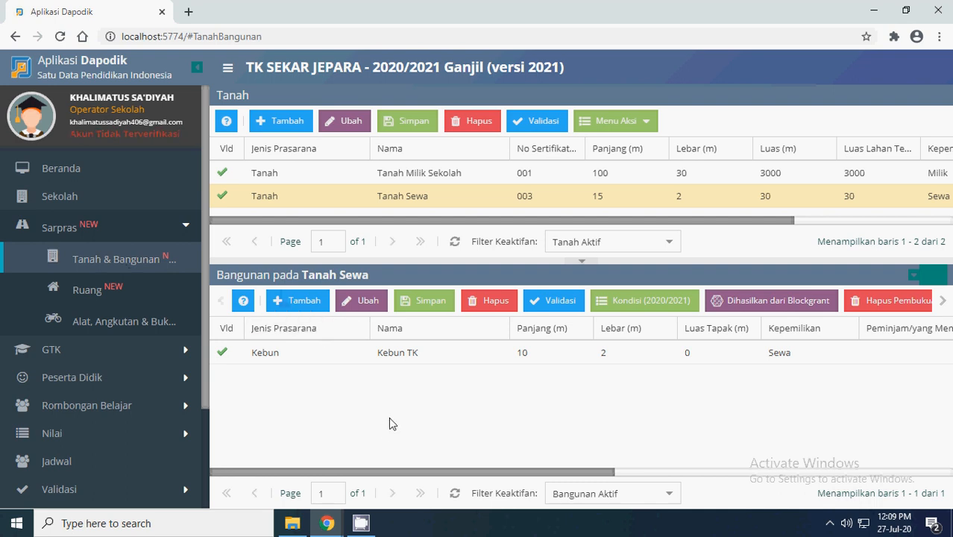
click(830, 522)
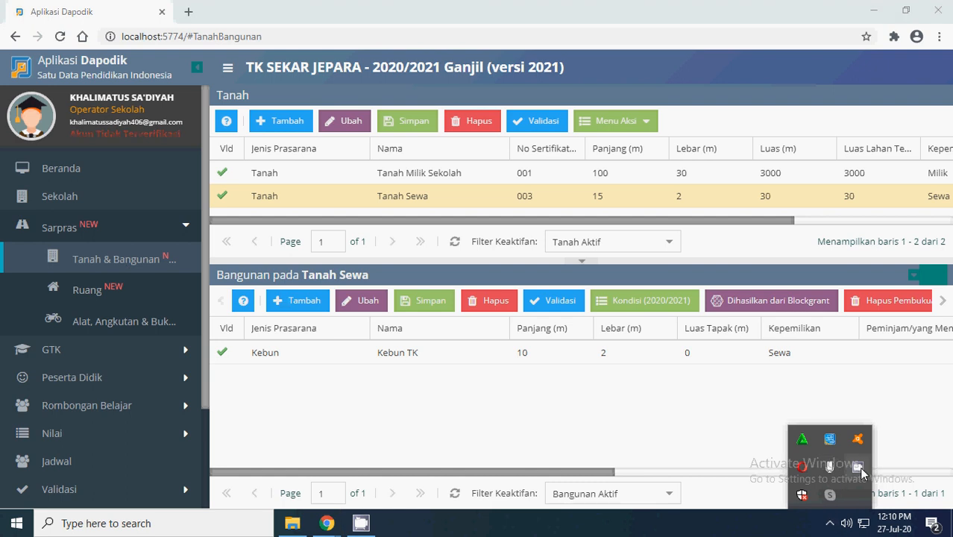
click(858, 467)
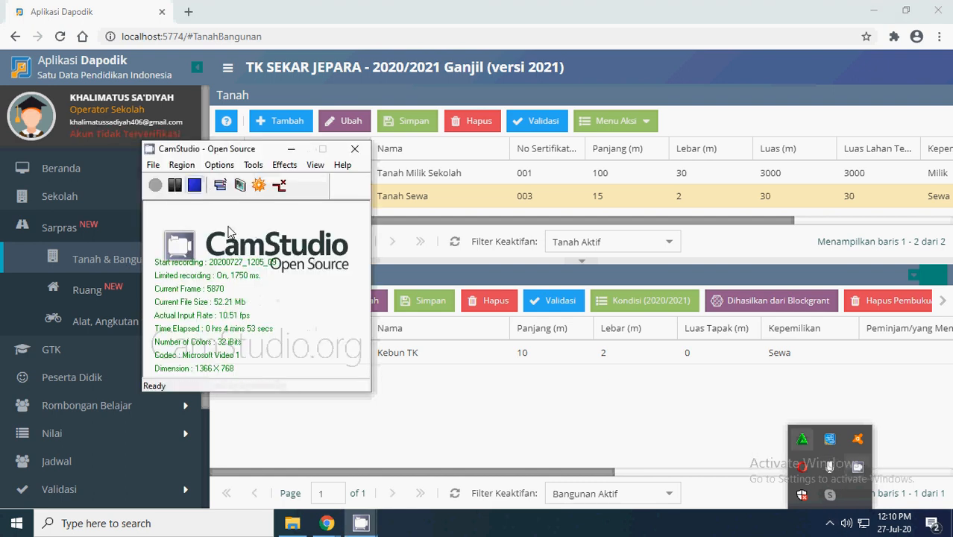